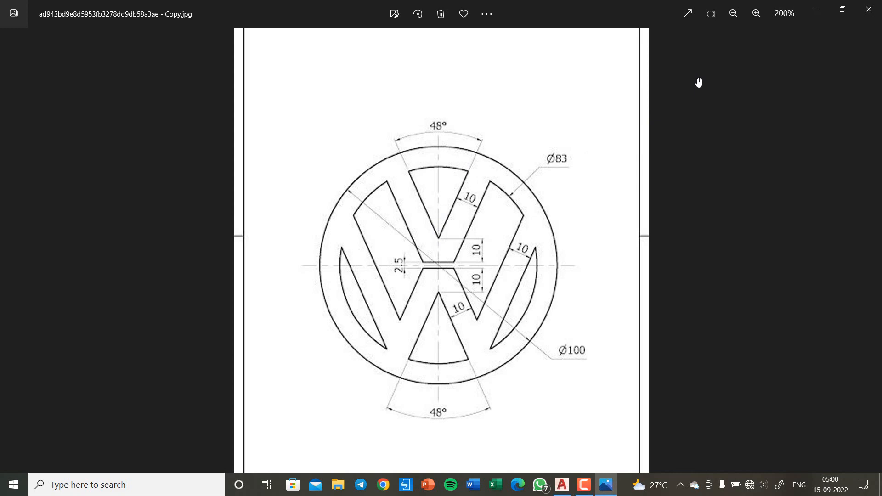
Draw connected line segments from the circles' common centre: 1.25 straight up, and a horizontal one to the right inside the inner circle.
left_click(819, 12)
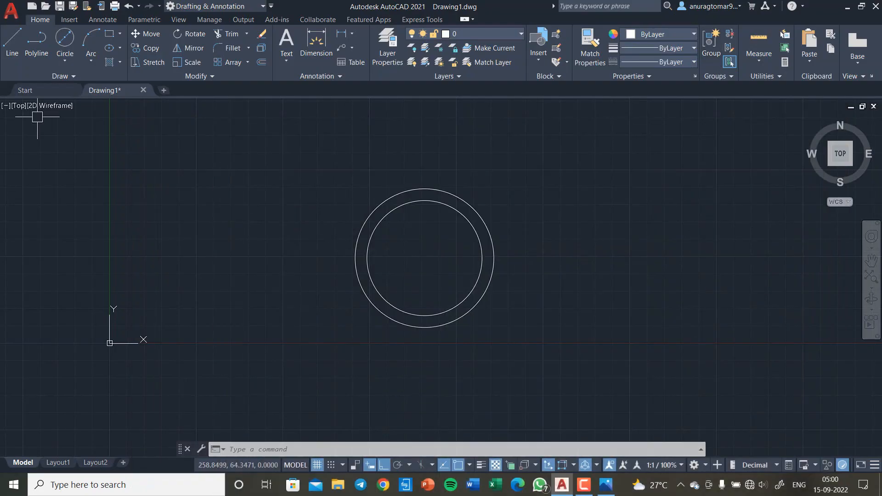
left_click(2, 46)
scroll(600, 359, "up", 5)
scroll(659, 398, "down", 3)
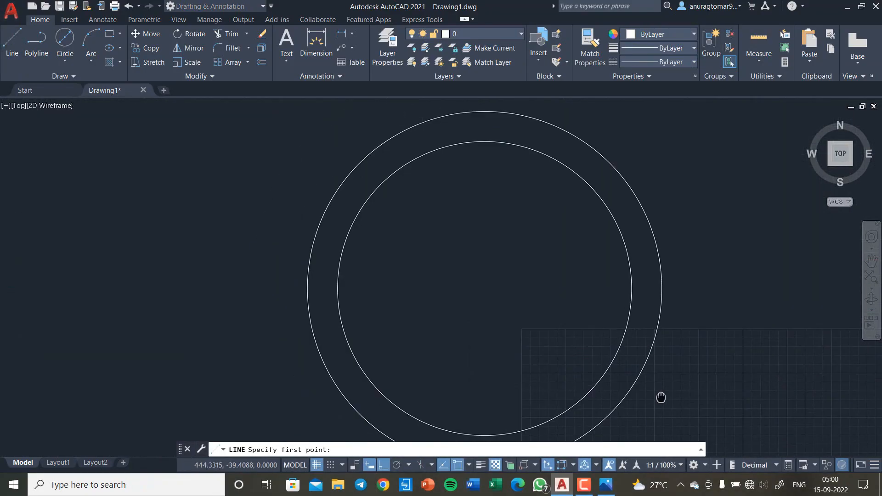
scroll(583, 340, "up", 4)
scroll(522, 240, "down", 2)
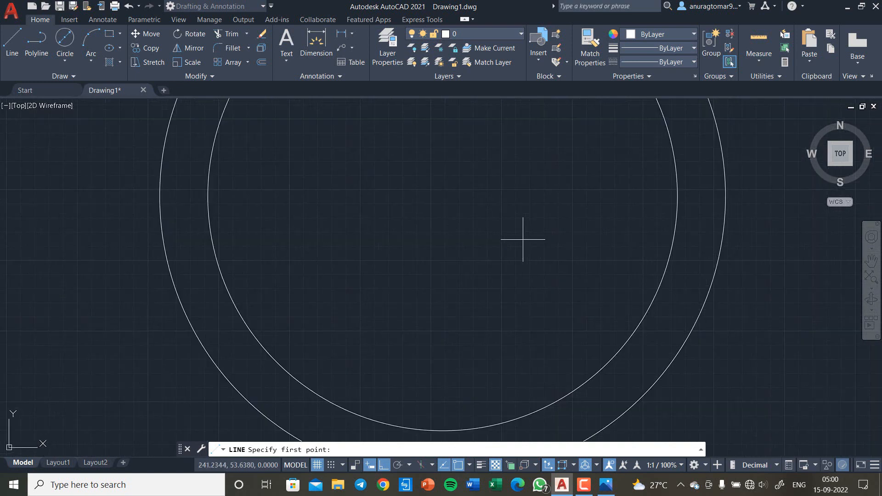
left_click(608, 485)
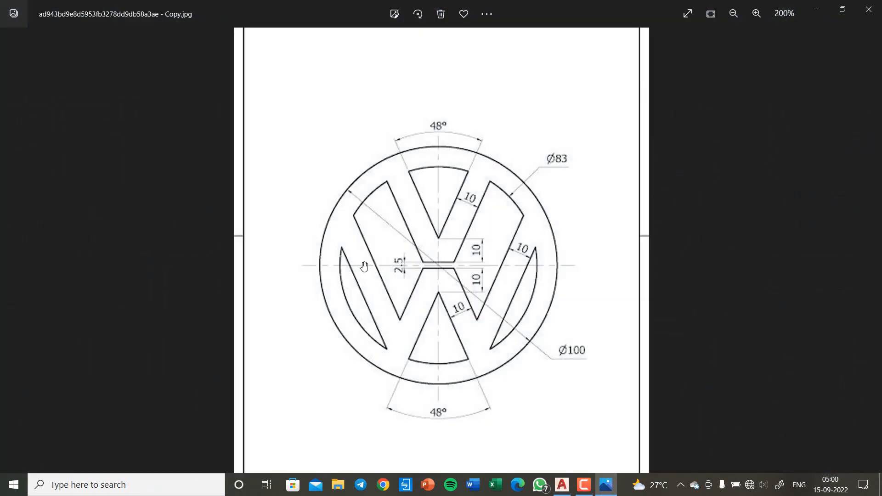
left_click(816, 9)
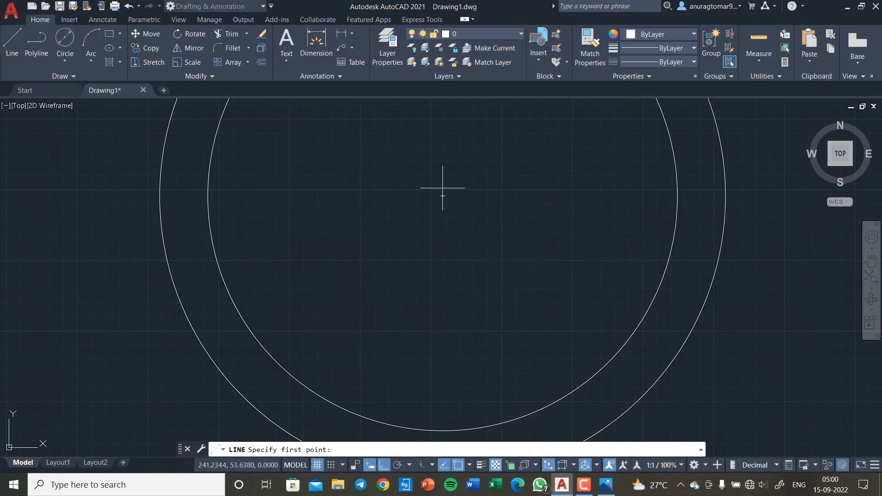
left_click(443, 196)
scroll(451, 181, "up", 4)
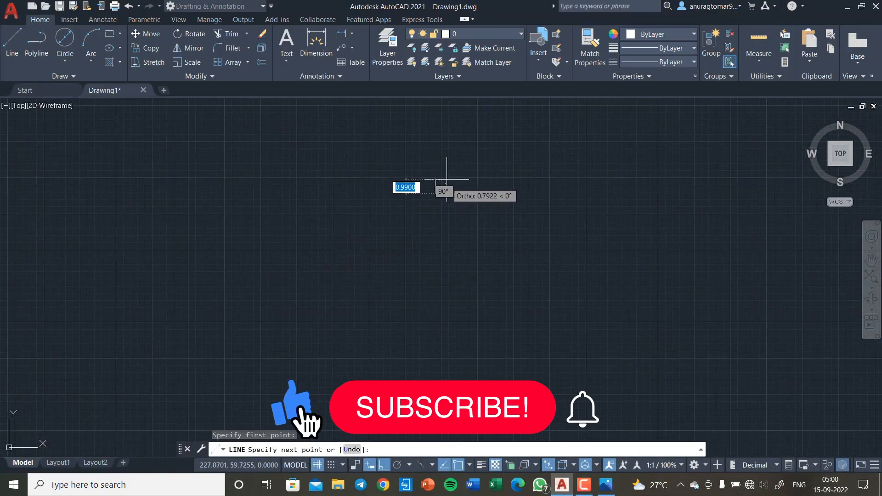
type("1.25")
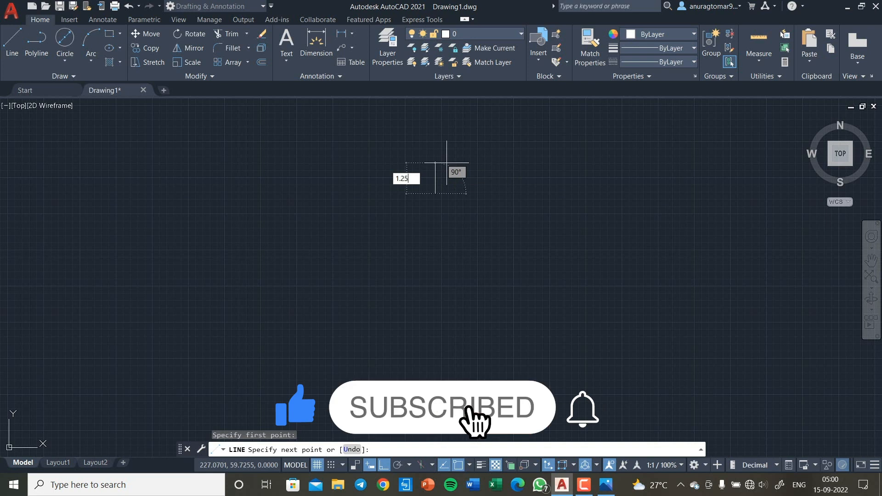
key("Return")
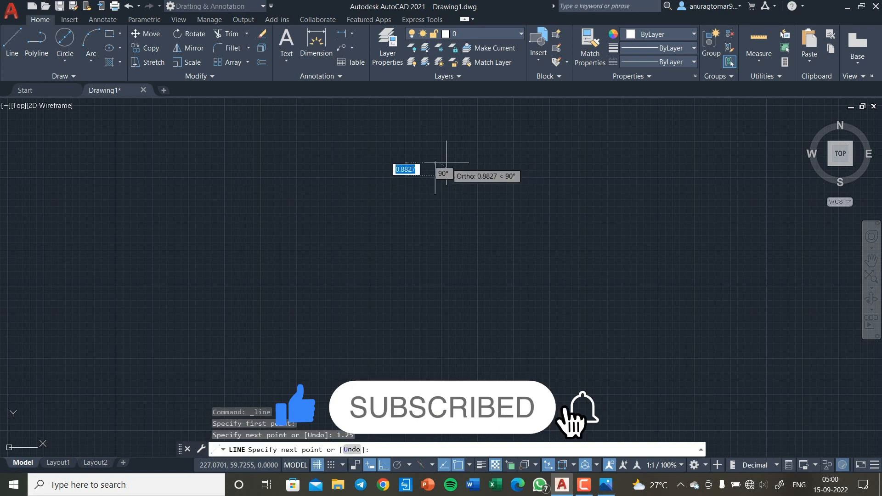
left_click(725, 200)
key("Return")
Draw a line 10 long straight up from the corner where the 1.25 segment meets the horizontal line.
key("Return")
middle_click_drag(407, 198, 428, 284)
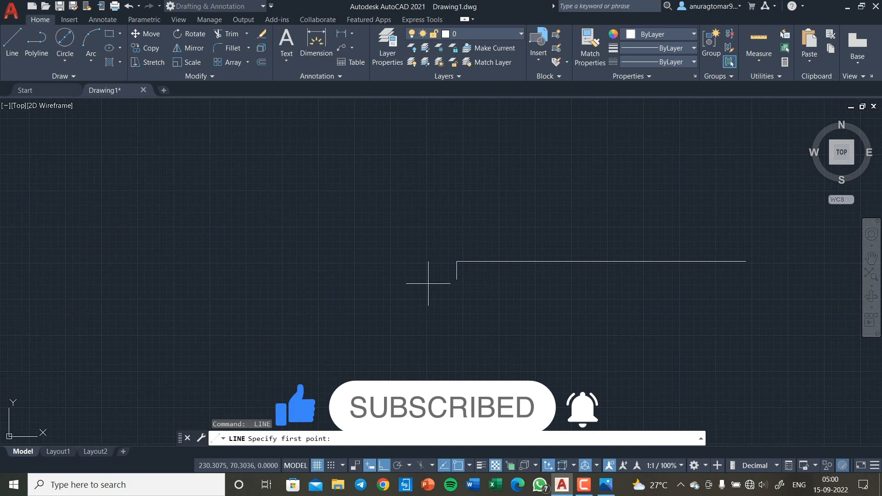
left_click(457, 262)
type("10")
key("Return")
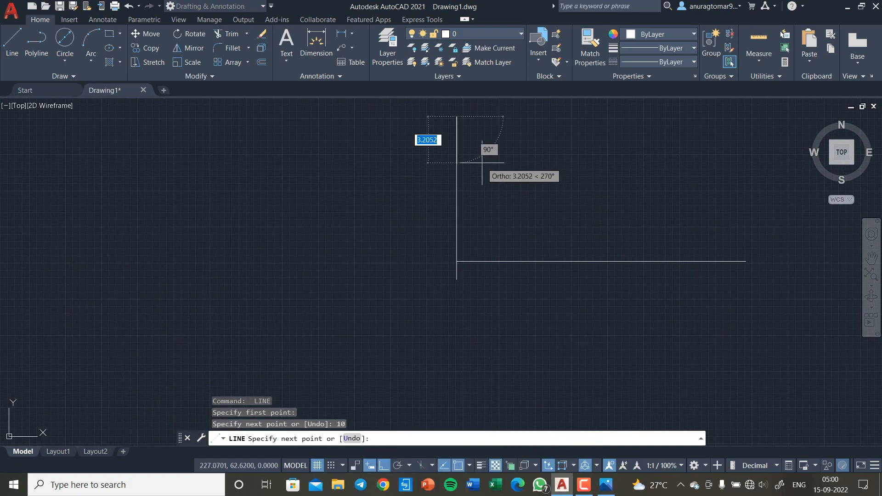
scroll(495, 368, "down", 4)
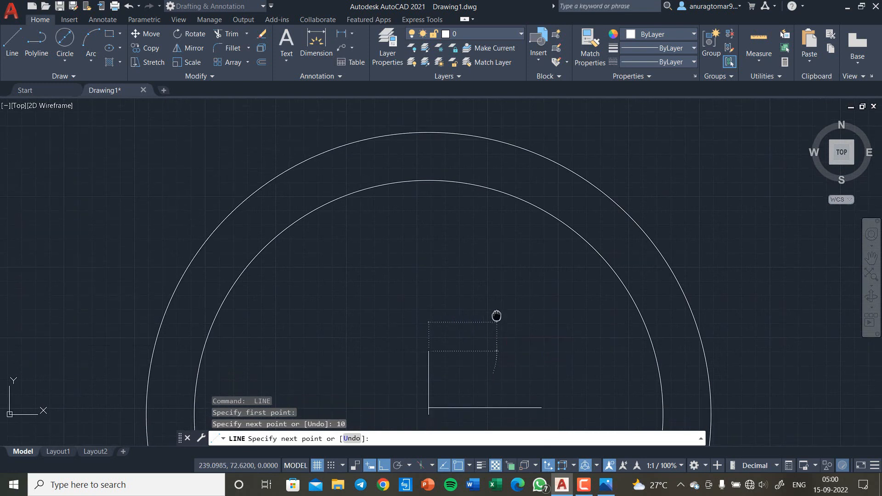
left_click(607, 485)
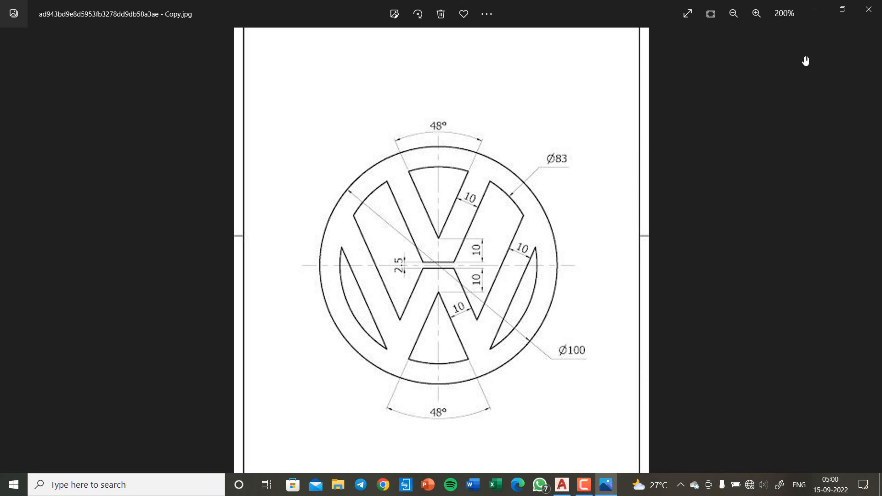
left_click(816, 9)
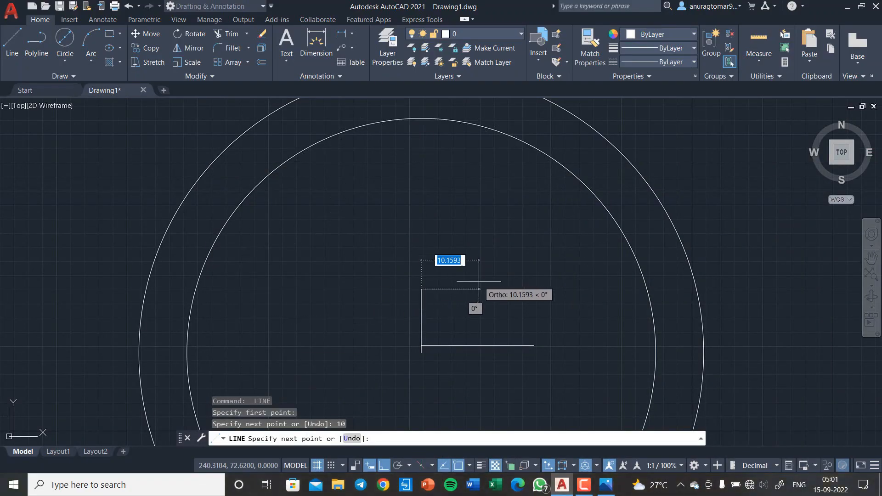
key("shift")
type("66")
key("Return")
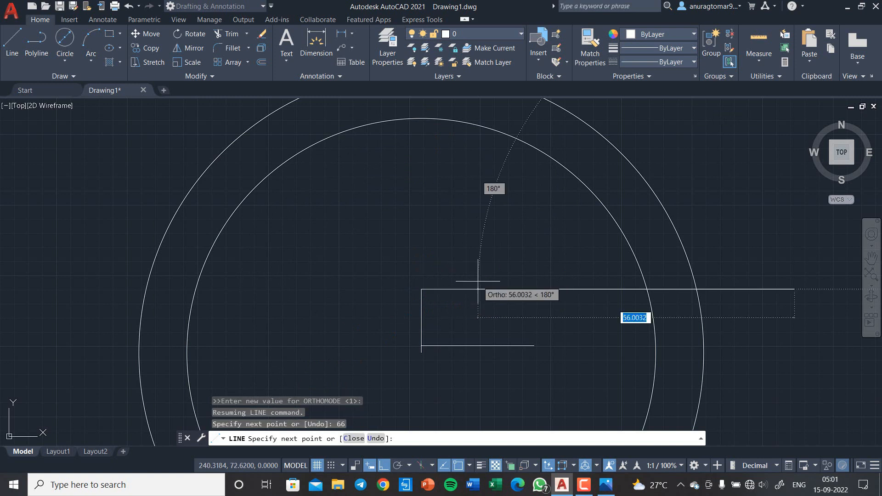
key("ctrl+z")
Continue the line from the top of the 10-unit vertical at an angle of 66° to just beyond the inner circle, and finish it.
type("<")
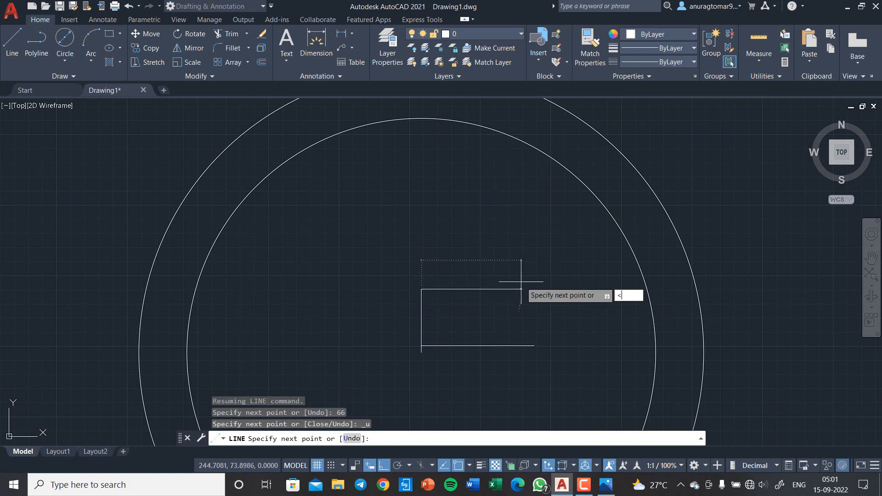
type("66")
key("Return")
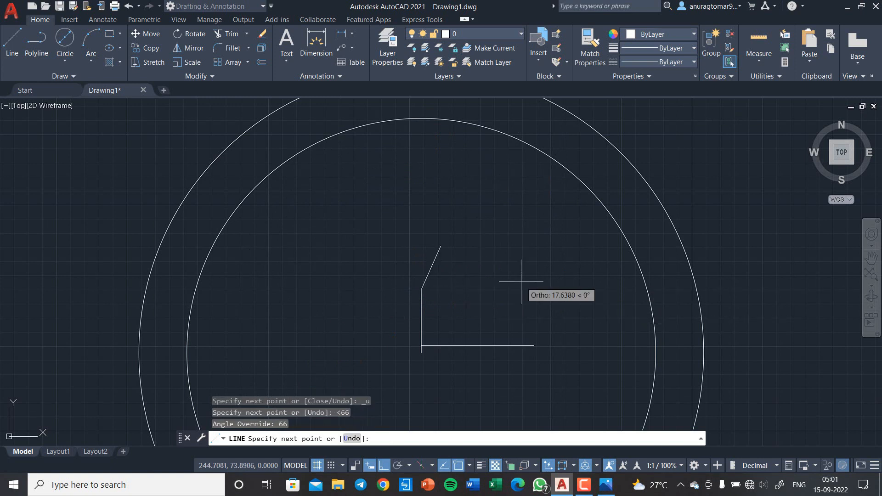
middle_click_drag(560, 205, 524, 278)
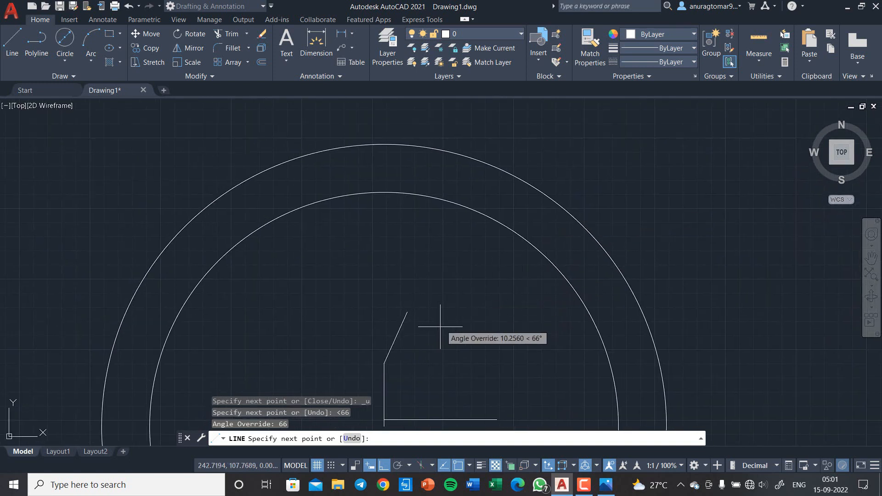
scroll(467, 197, "up", 2)
left_click(467, 197)
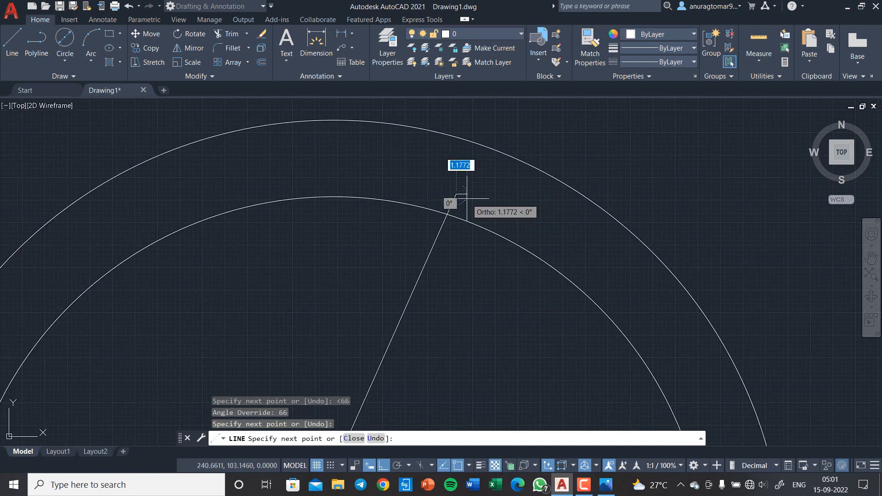
key("Return")
Offset the 66° sloped line by 10 to its right side.
scroll(546, 317, "down", 5)
scroll(539, 211, "up", 3)
middle_click_drag(540, 211, 487, 311)
type("o")
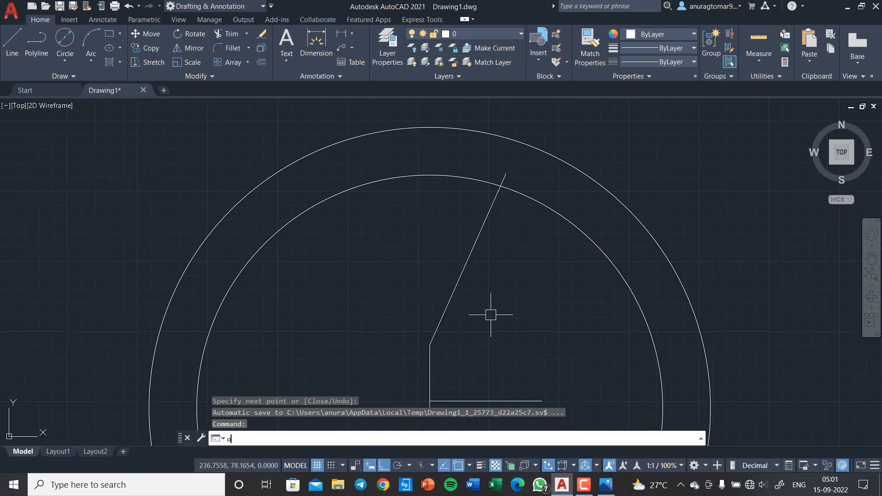
key("Return")
type("10")
key("Return")
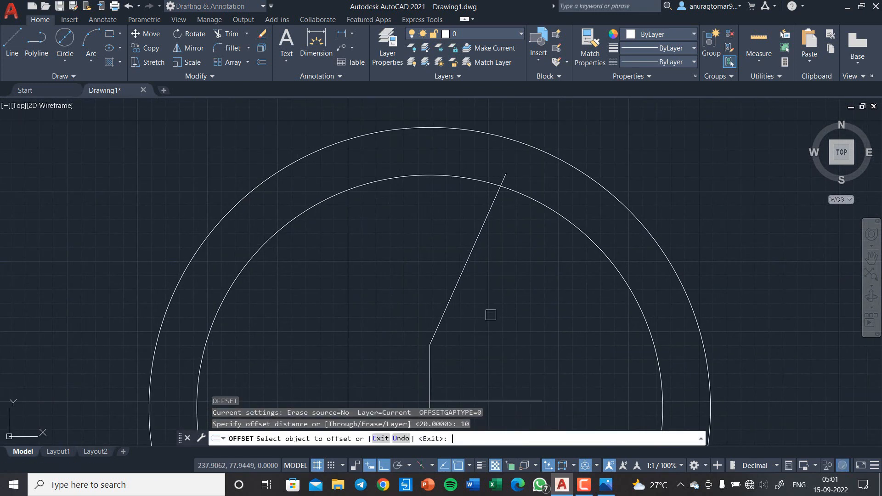
left_click(453, 285)
left_click(539, 311)
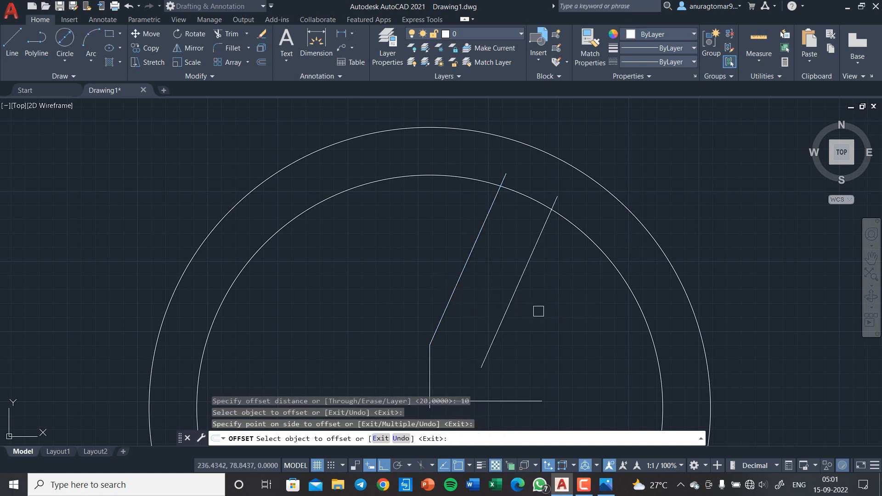
middle_click_drag(483, 370, 536, 311)
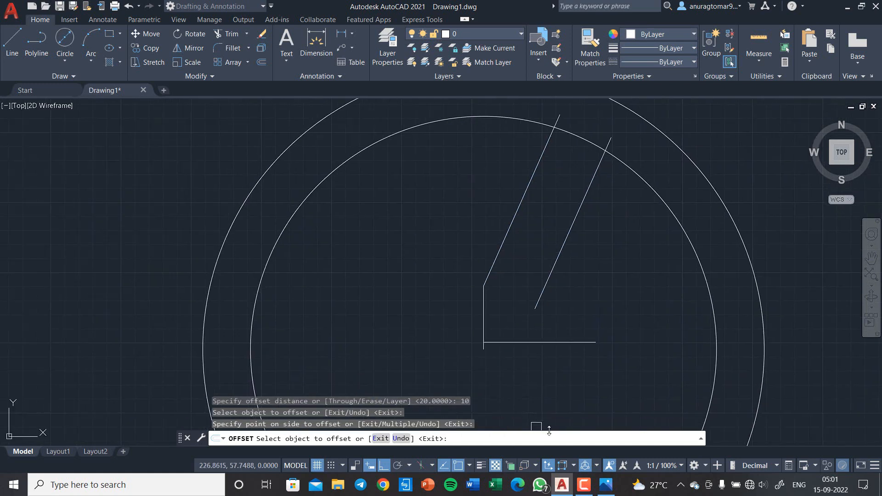
Extend the lower end of the offset sloped line to the horizontal line near the centre.
left_click(606, 485)
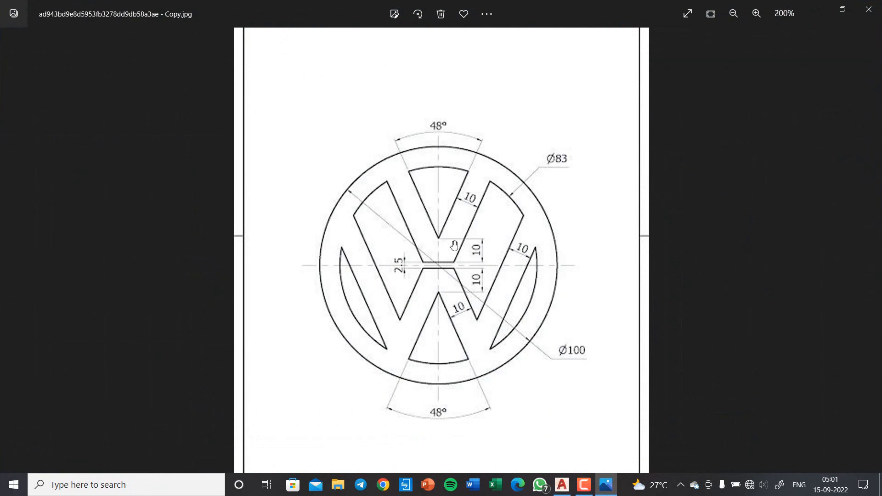
left_click(816, 10)
key("Escape")
key("Escape")
type("ex")
key("Return")
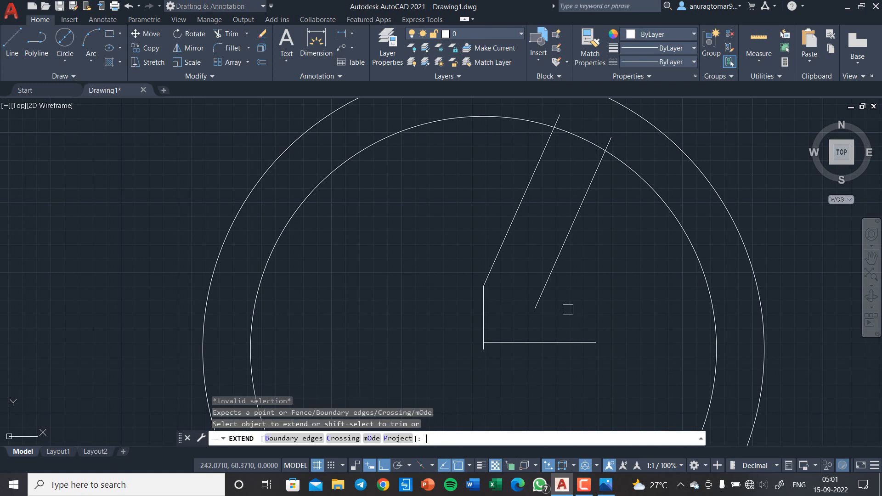
left_click(537, 302)
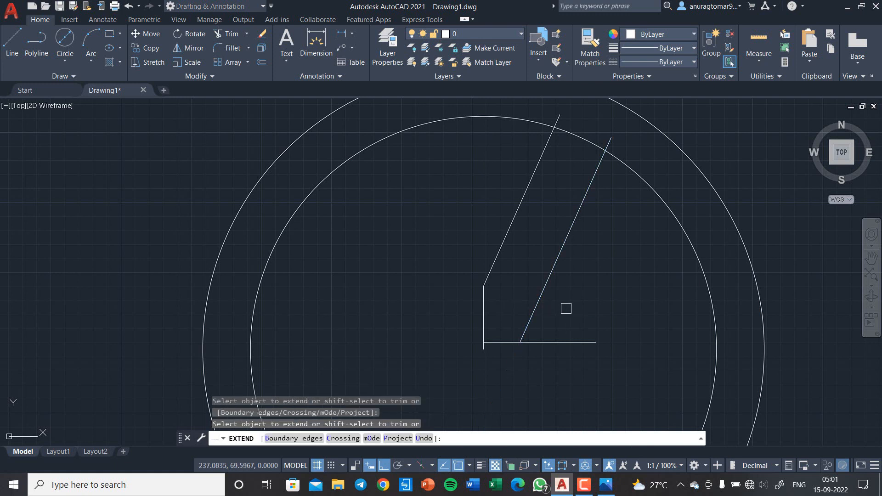
key("Escape")
key("Escape")
Trim the inner circle between the sloped lines, their ends beyond the circle, the horizontal line's excess and the 1.25 stub at the centre.
type("tr")
key("Return")
left_click(591, 141)
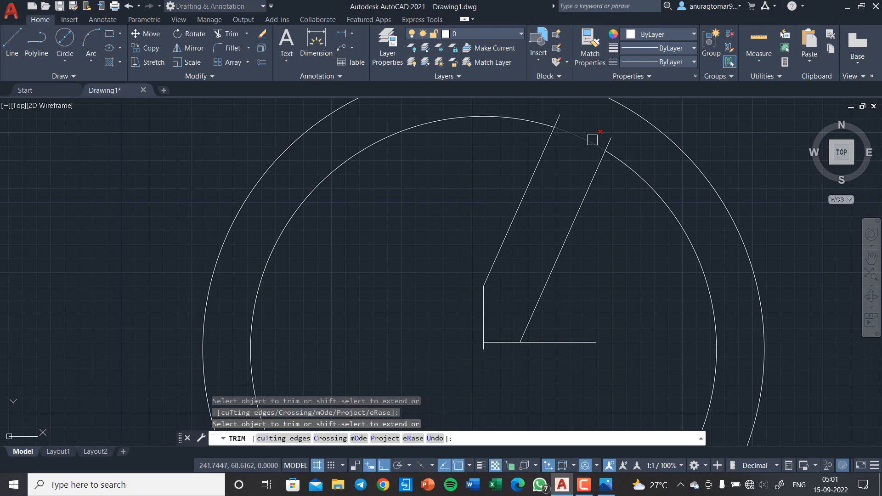
left_click(609, 140)
left_click(559, 118)
mouse_move(584, 345)
left_mouse_down()
mouse_move(528, 338)
mouse_move(577, 339)
mouse_move(540, 360)
left_mouse_up()
left_click(484, 348)
scroll(482, 355, "up", 2)
key("Return")
scroll(460, 220, "down", 2)
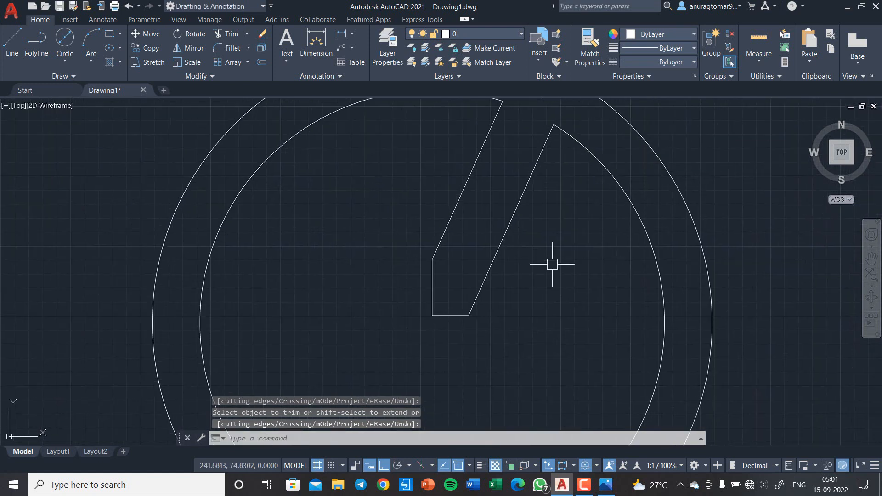
Mirror the four straight lines of the upper bar across the circles' horizontal centreline, keeping the source objects.
left_click(606, 485)
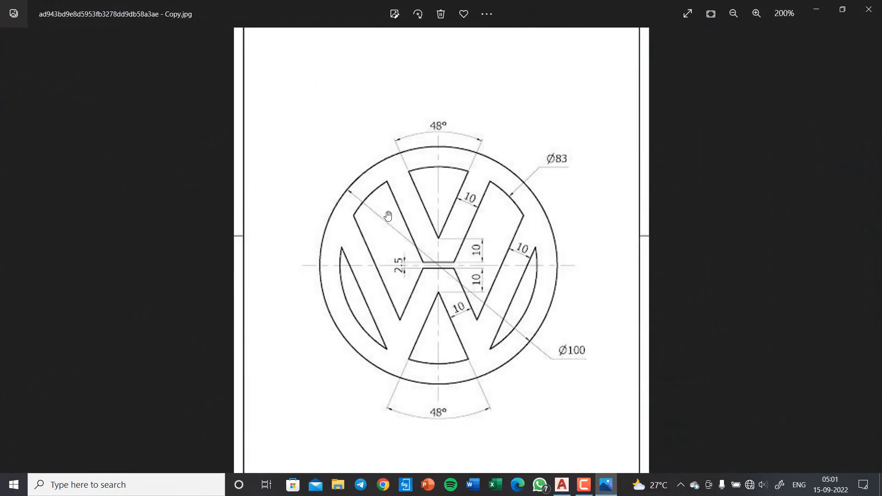
left_click(818, 10)
left_click(546, 329)
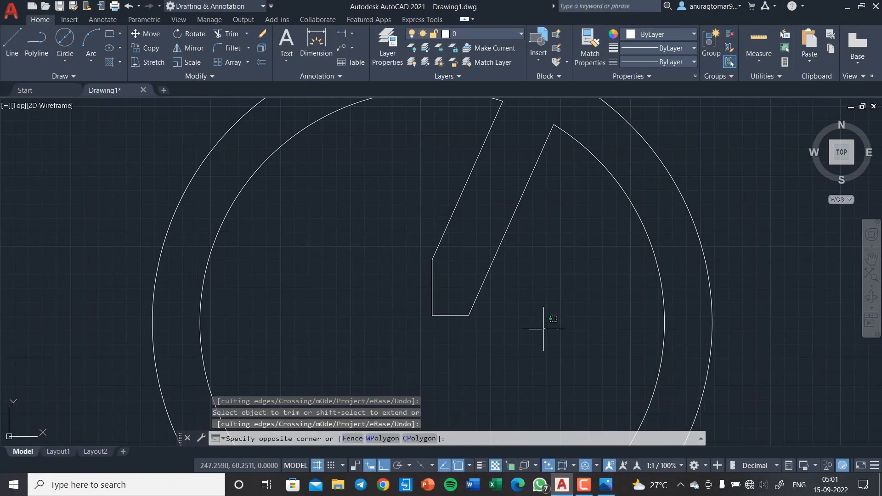
left_click(383, 201)
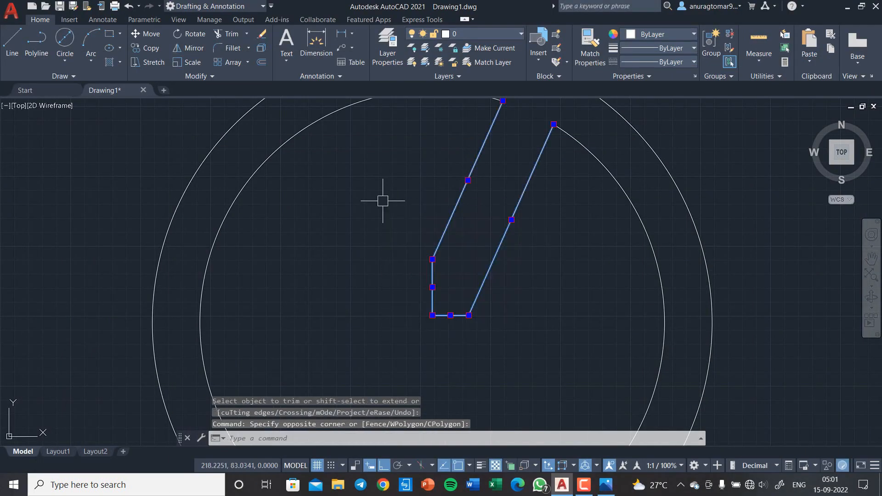
type("mi")
key("Return")
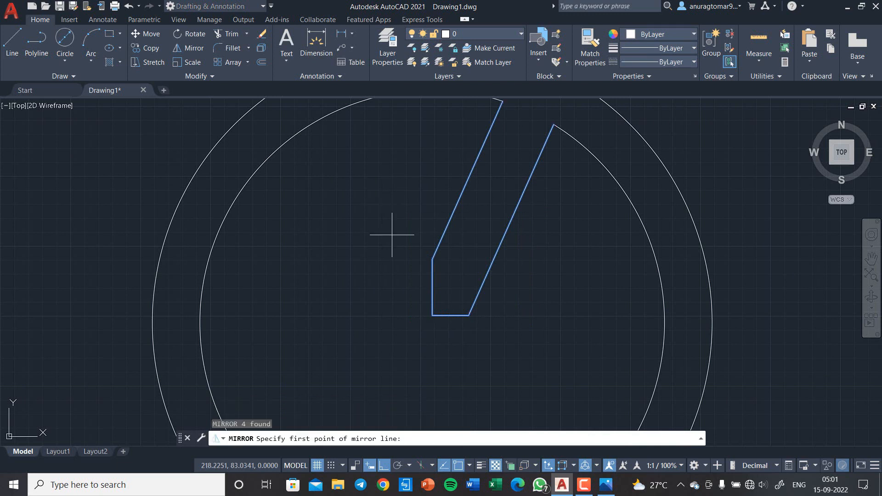
left_click(431, 321)
left_click(676, 321)
mouse_move(564, 345)
middle_mouse_down()
mouse_move(534, 149)
mouse_move(539, 226)
middle_mouse_up()
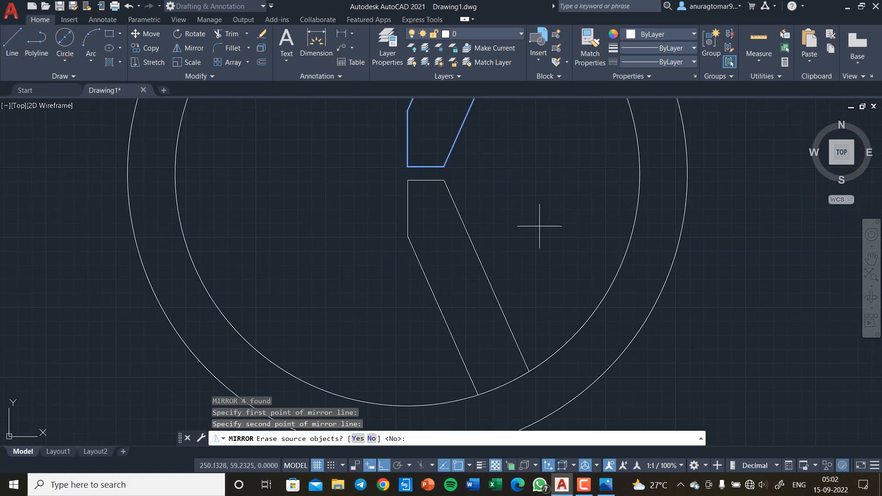
left_click(372, 438)
mouse_move(454, 259)
middle_mouse_down()
mouse_move(487, 369)
mouse_move(480, 319)
mouse_move(477, 337)
middle_mouse_up()
scroll(477, 337, "down", 1)
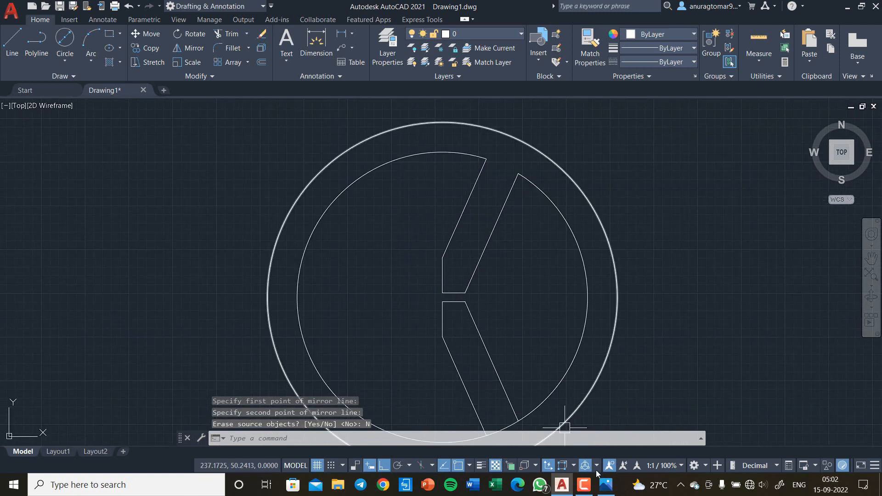
Check the reference logo image for the geometry of the lower half.
left_click(606, 485)
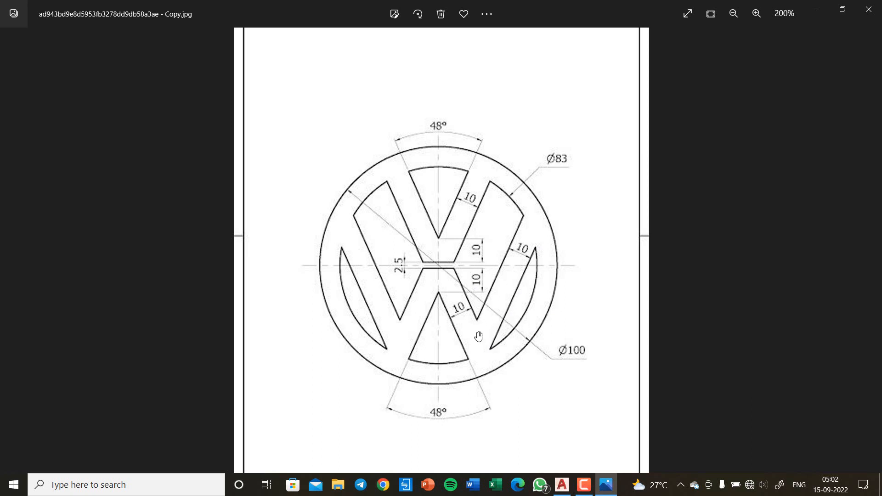
left_click(817, 10)
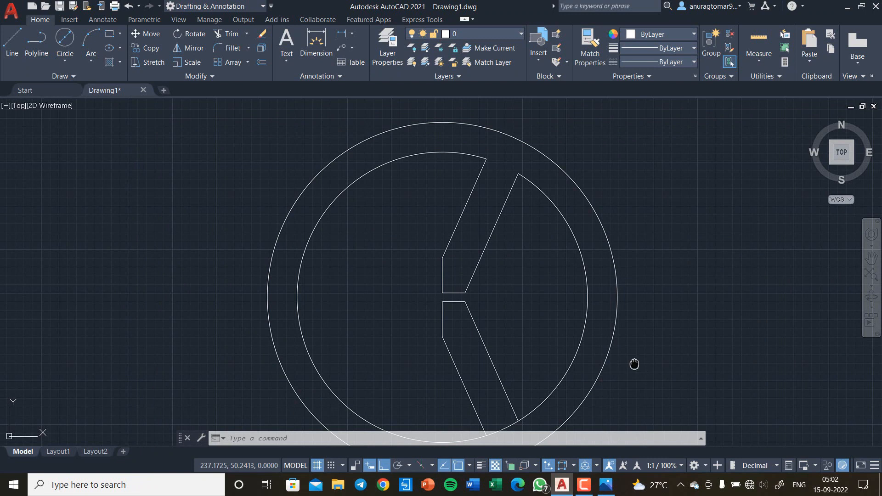
Check the reference logo, and offset the upper bar's right sloped line through the lower bar's outer endpoint on the inner circle.
scroll(391, 317, "up", 2)
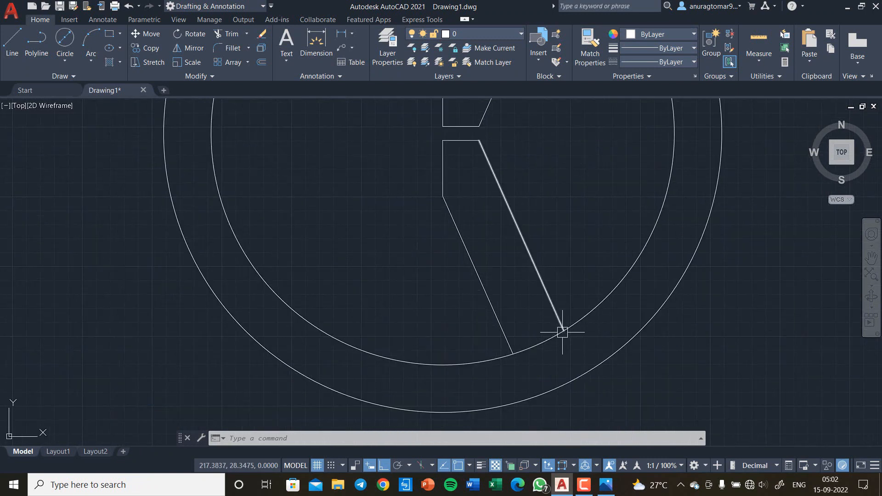
mouse_move(607, 194)
middle_mouse_down()
mouse_move(626, 209)
mouse_move(583, 291)
middle_mouse_up()
left_click(613, 491)
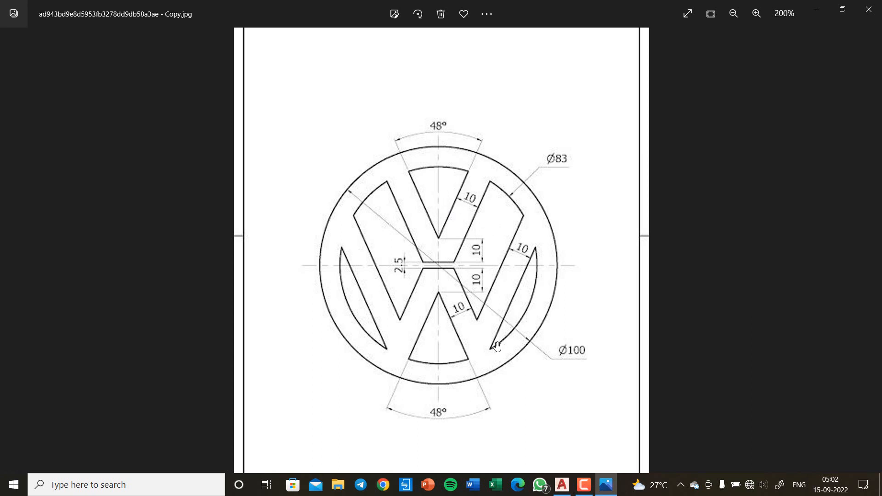
left_click(823, 17)
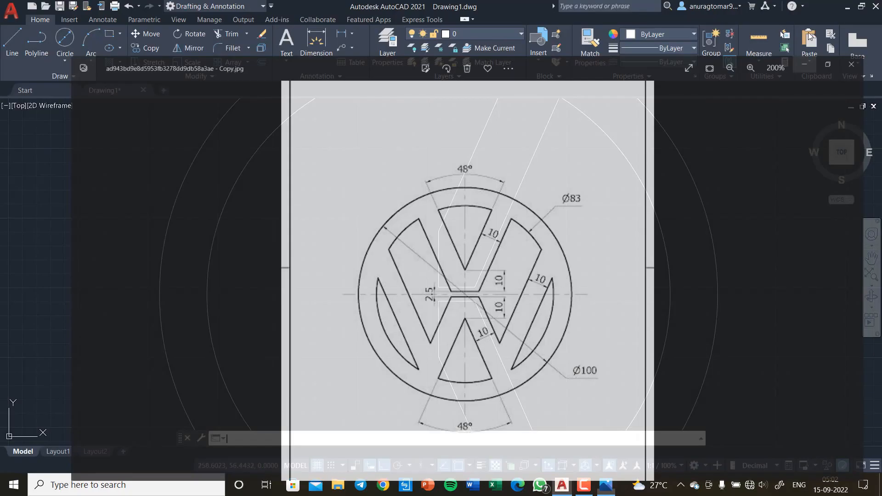
mouse_move(541, 216)
middle_mouse_down()
mouse_move(530, 196)
mouse_move(535, 223)
middle_mouse_up()
scroll(533, 207, "down", 2)
type("o")
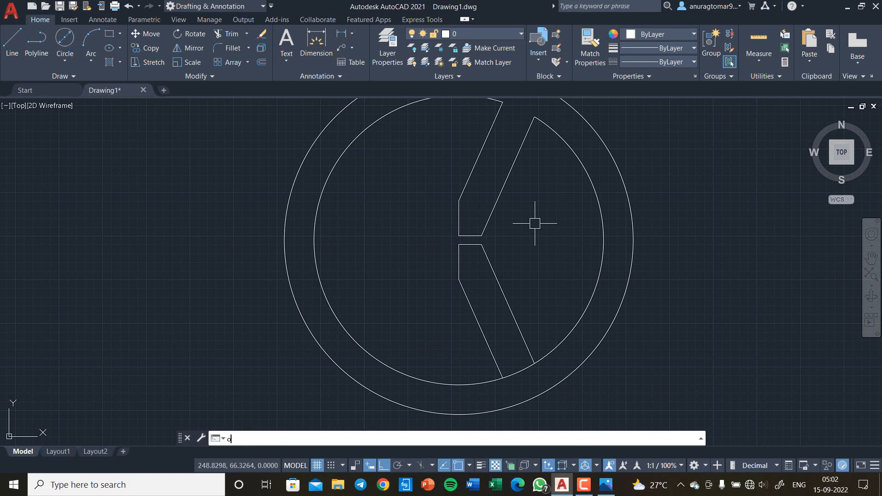
key("Return")
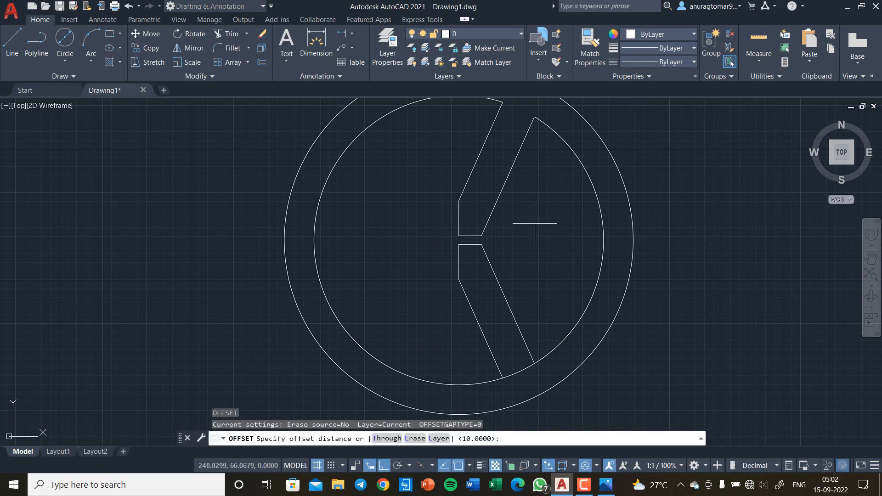
left_click(387, 439)
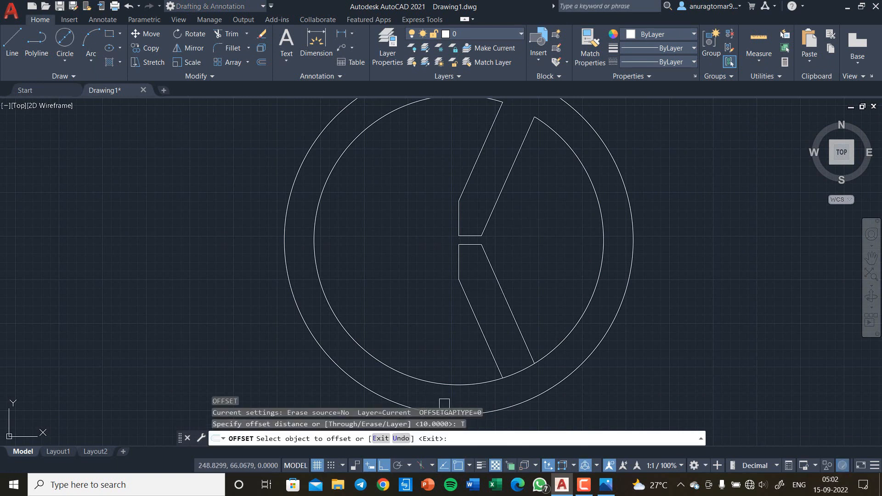
left_click(497, 212)
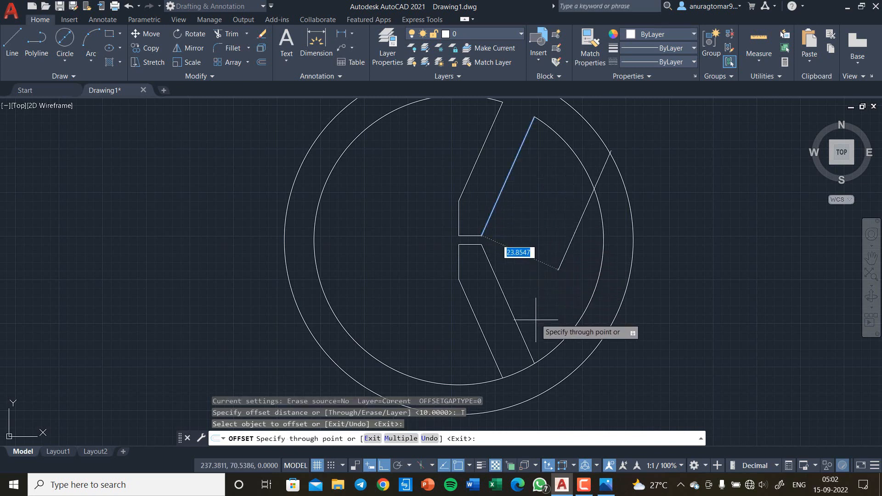
left_click(534, 363)
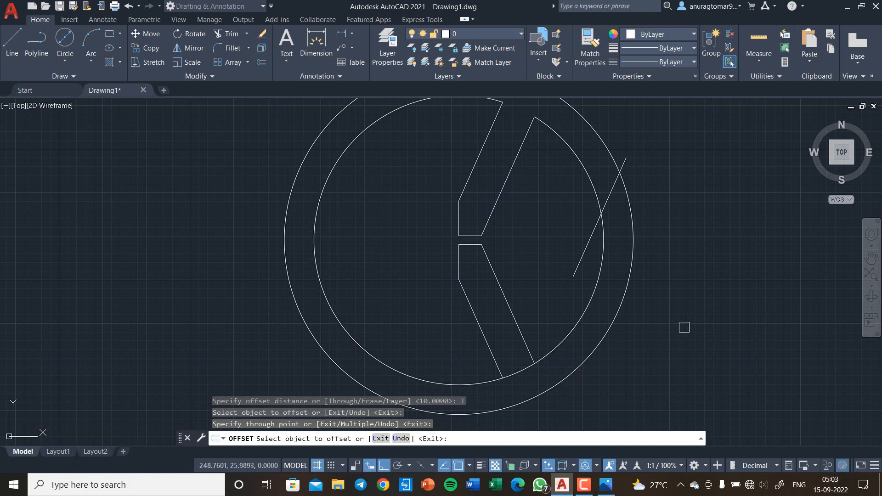
key("Escape")
Extend the lower end of the new sloped line to the lower bar's outer endpoint on the inner circle.
type("ex")
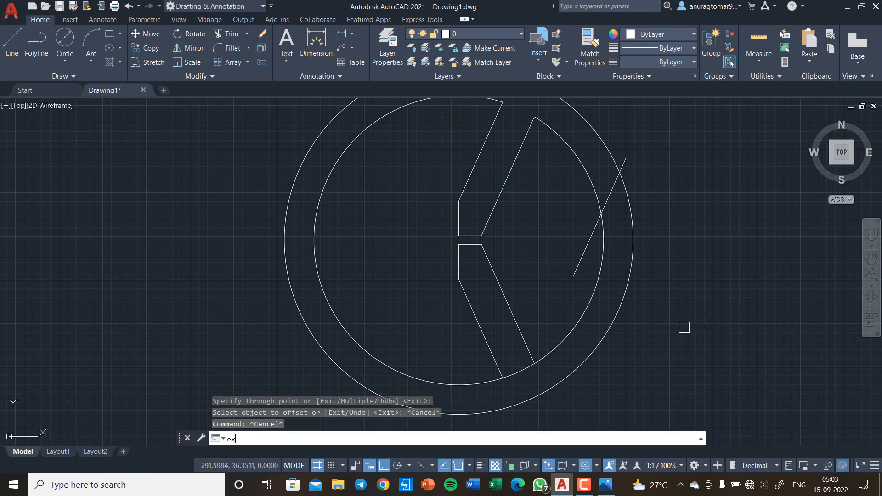
key("Return")
left_click(576, 275)
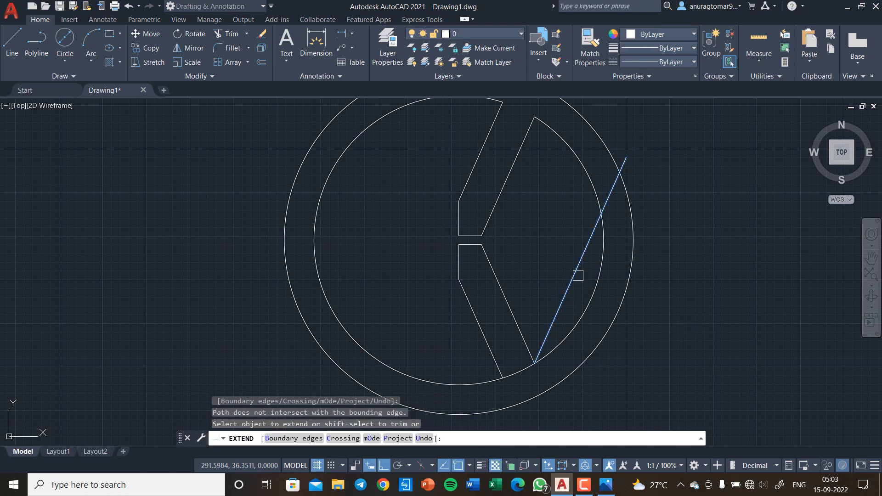
key("Escape")
Trim the upper end of the new sloped line back to the inner circle.
type("tr")
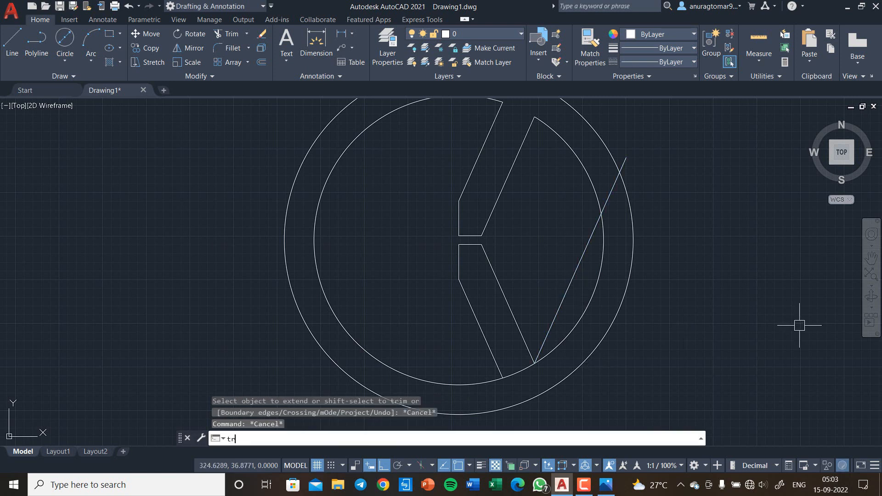
key("Return")
scroll(656, 300, "up", 5)
scroll(713, 348, "down", 5)
key("Return")
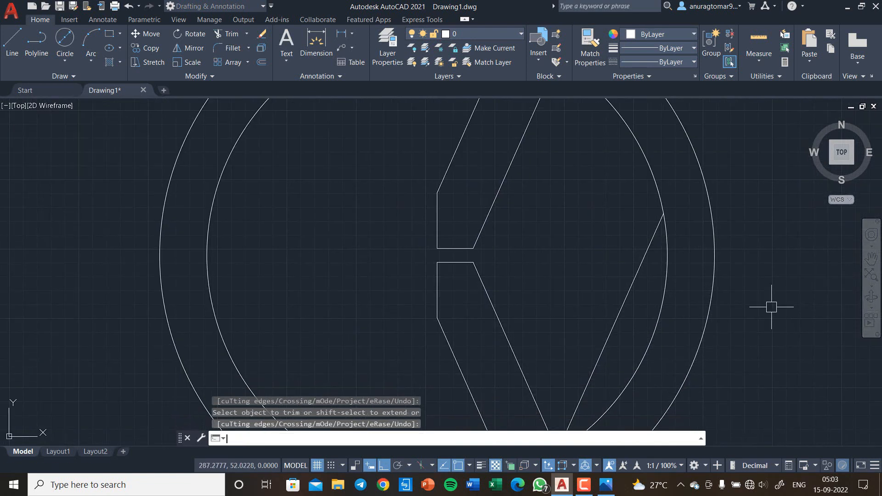
Inspect closely the corner where the new sloped line and the lower bar meet the inner circle.
scroll(625, 282, "up", 5)
scroll(576, 368, "up", 8)
middle_click_drag(583, 359, 522, 351)
scroll(532, 284, "down", 3)
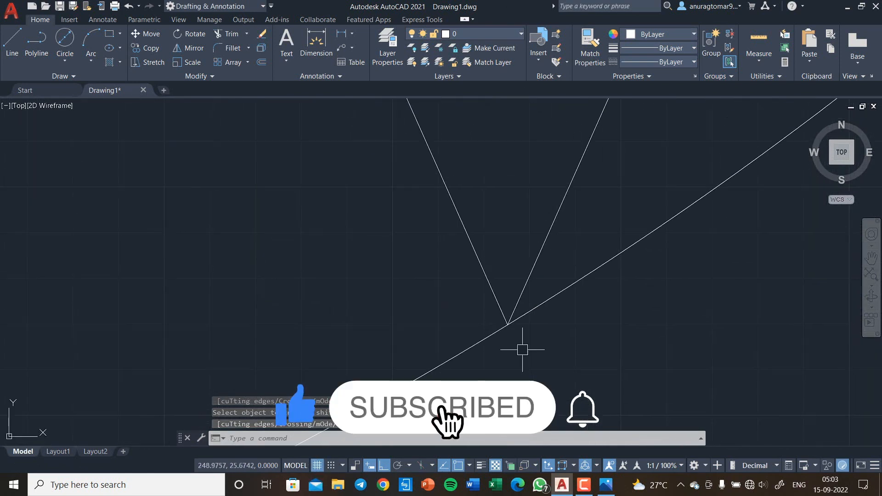
scroll(513, 333, "up", 6)
middle_click_drag(491, 285, 487, 357)
scroll(500, 291, "down", 13)
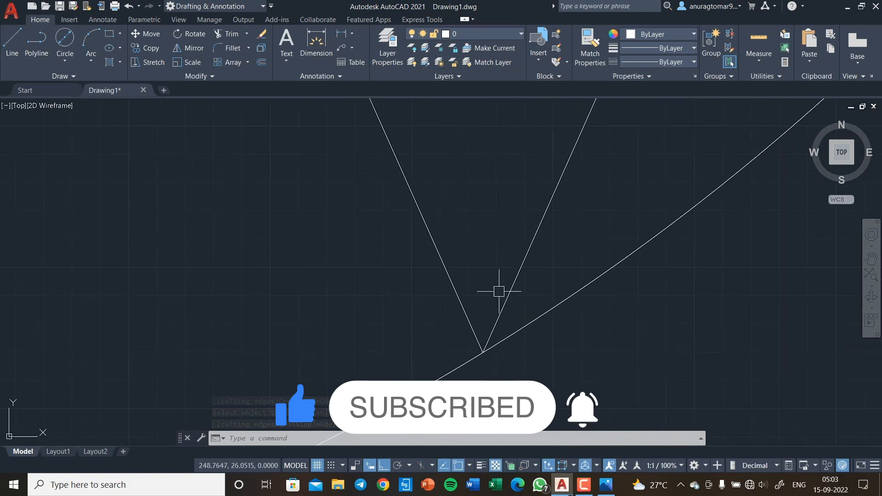
middle_click_drag(510, 248, 527, 355)
scroll(520, 292, "up", 2)
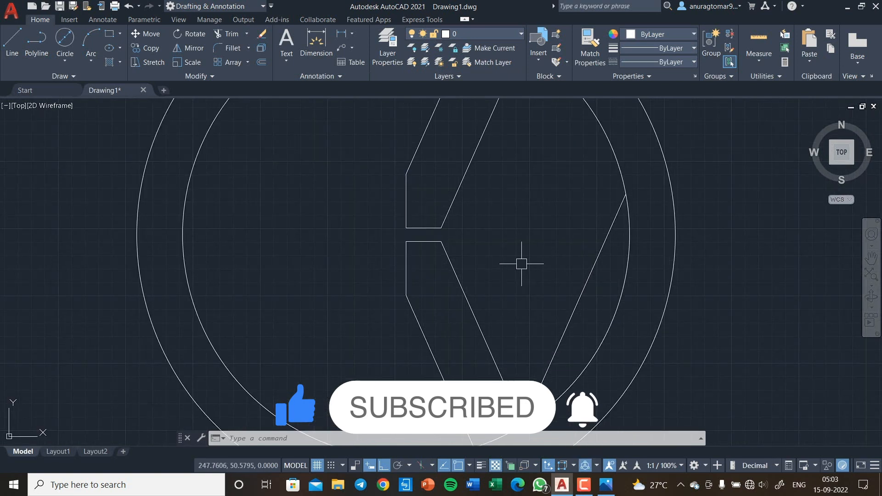
Offset the outer sloped line of the right W arm by 10 towards the logo's centre.
type("o")
key("Return")
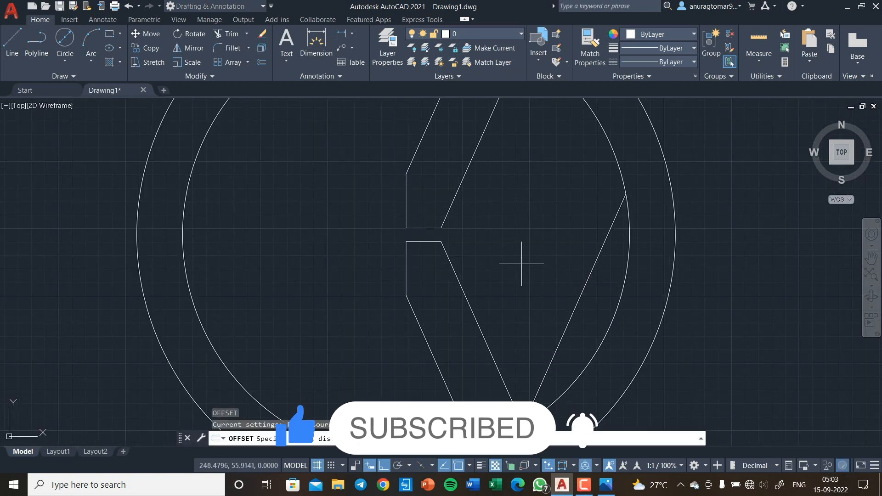
type("10")
key("Return")
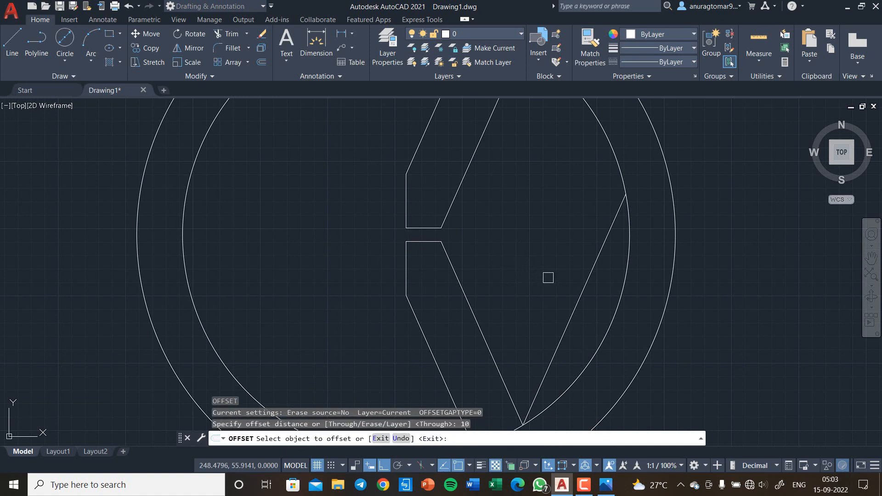
left_click(567, 302)
left_click(544, 276)
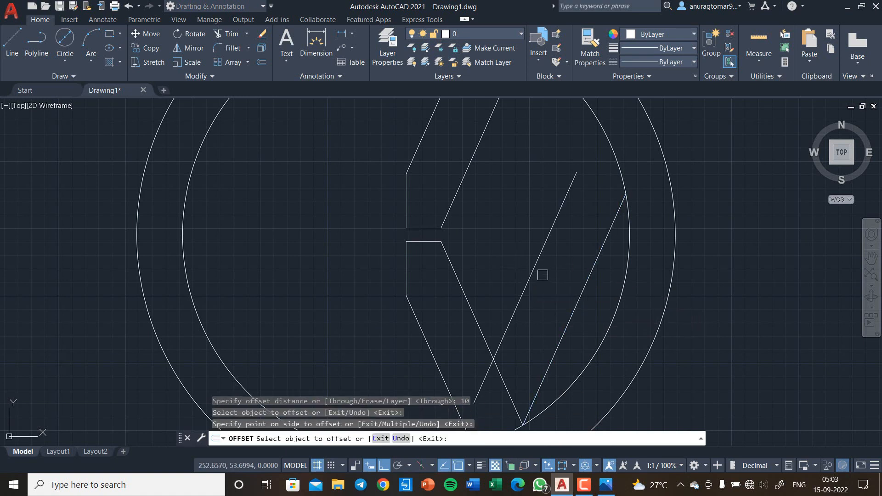
key("Escape")
Extend the upper end of the 10-unit offset line to the inner circle.
type("ex")
key("Return")
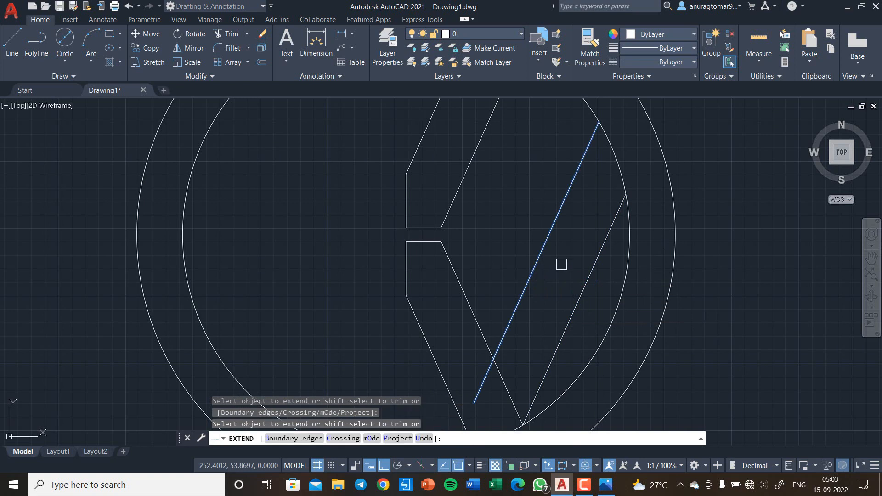
left_click_drag(538, 240, 551, 239)
middle_click_drag(495, 238, 500, 286)
key("Escape")
key("Escape")
key("Escape")
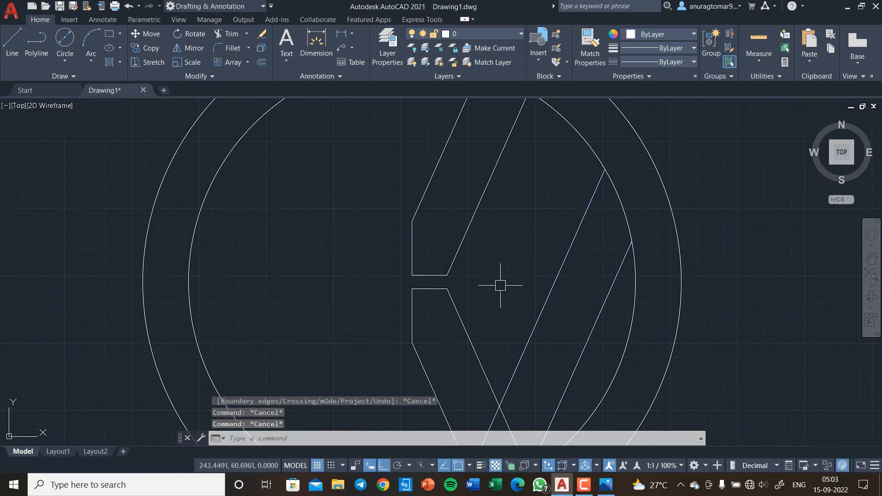
Trim the offset line and the lower bar's right sloped line beyond their crossing to form the W's inner corner.
type("tr")
key("Return")
middle_click_drag(500, 287, 486, 226)
left_click(482, 364)
left_click(493, 363)
middle_click_drag(548, 320, 535, 329)
scroll(489, 305, "down", 2)
key("Escape")
key("ctrl+z")
key("ctrl+z")
scroll(528, 363, "up", 2)
Mirror the right half's sloped and horizontal lines across the vertical centreline, excluding the two centre verticals and keeping the source objects.
left_click(536, 352)
left_click(366, 171)
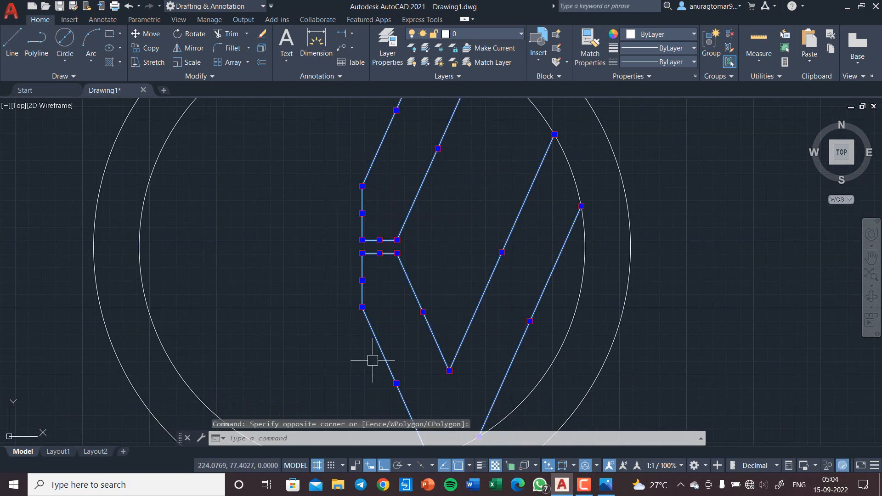
left_click(365, 288, "shift")
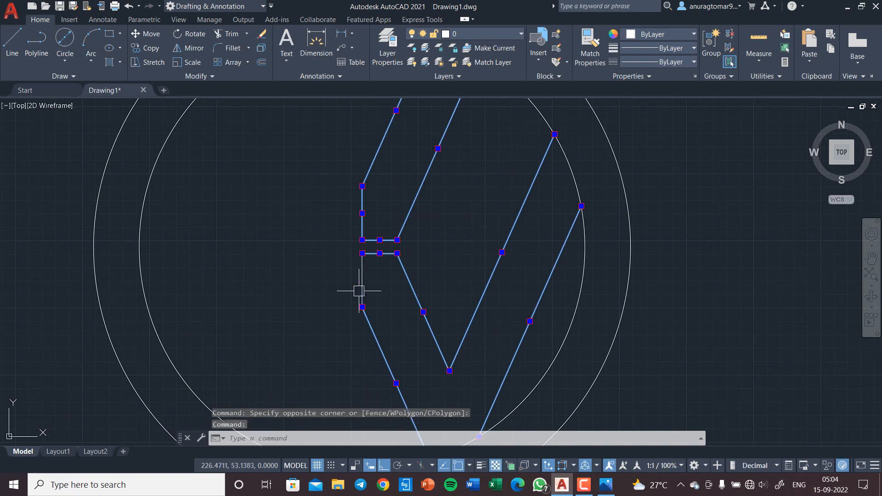
left_click(363, 223, "shift")
middle_click_drag(396, 236, 426, 293)
scroll(471, 303, "down", 2)
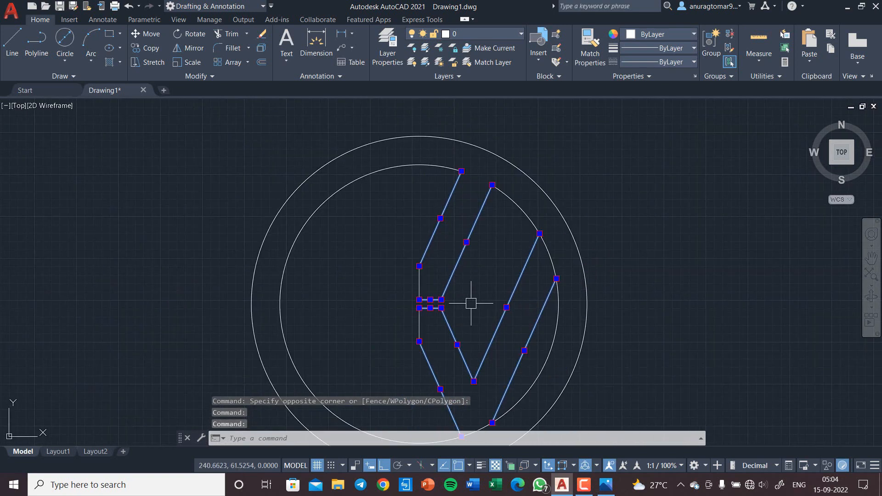
type("mik")
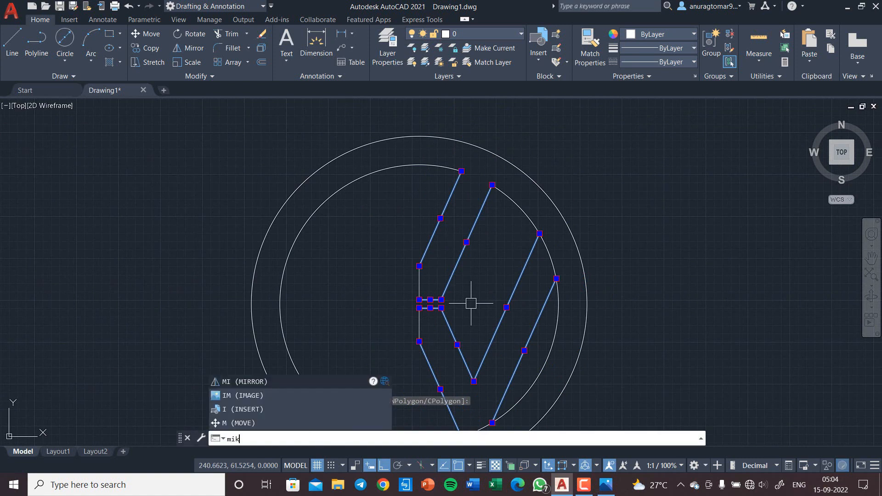
key("Return")
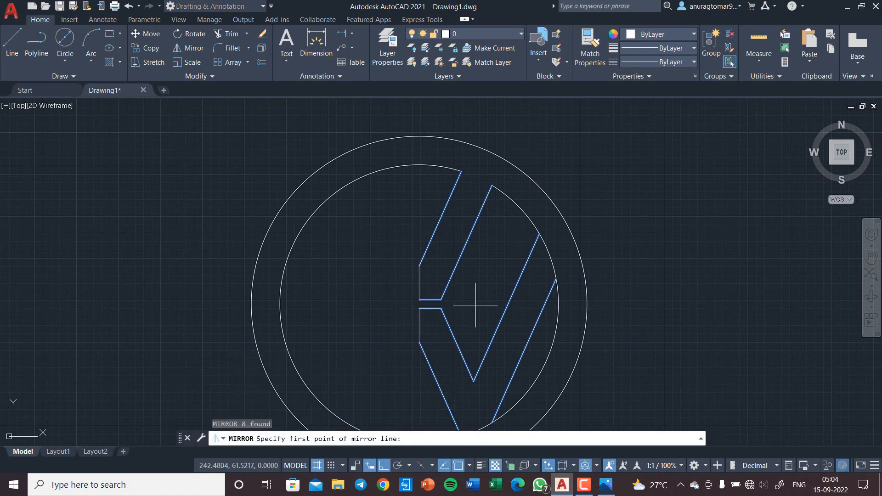
left_click(419, 265)
left_click(419, 335)
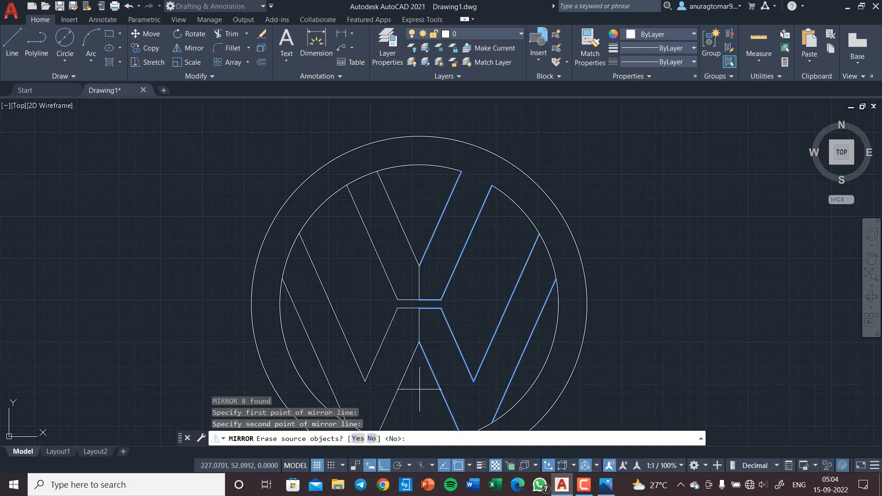
left_click(374, 438)
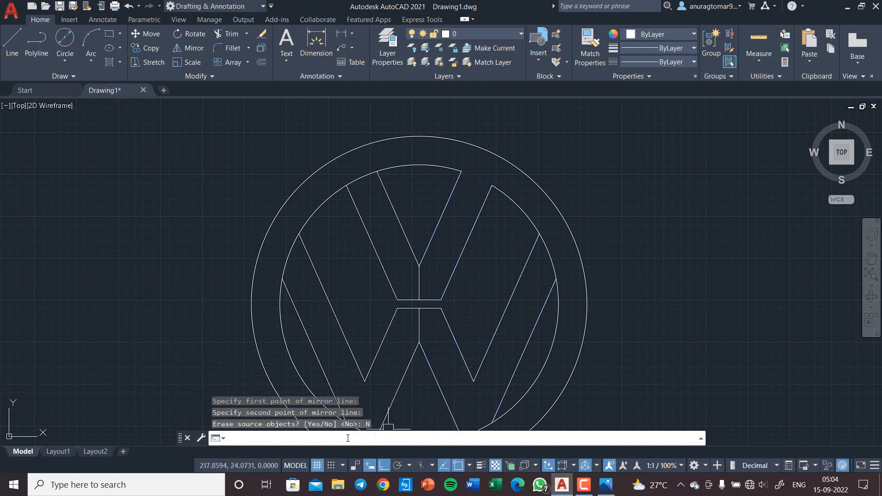
Trim away the two vertical centre lines and the inner-circle arc across the upper-left bar's end.
type("tr")
key("Return")
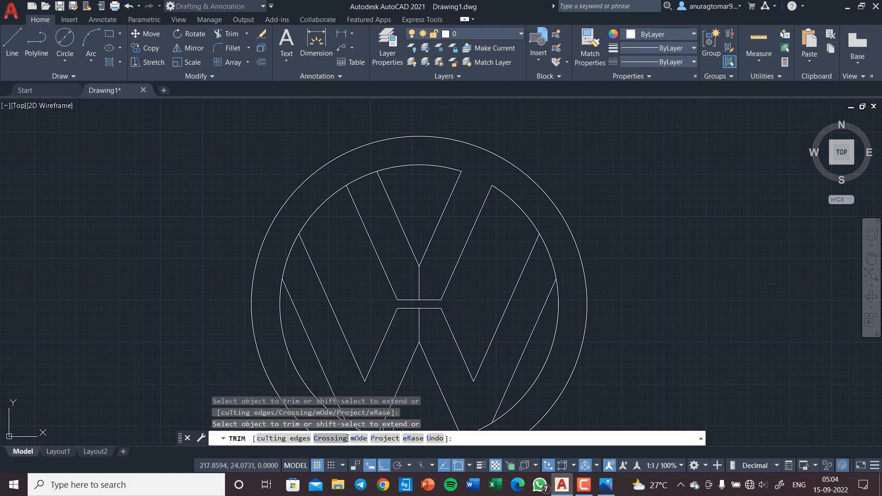
left_click(424, 285)
left_click(421, 284)
left_click(416, 285)
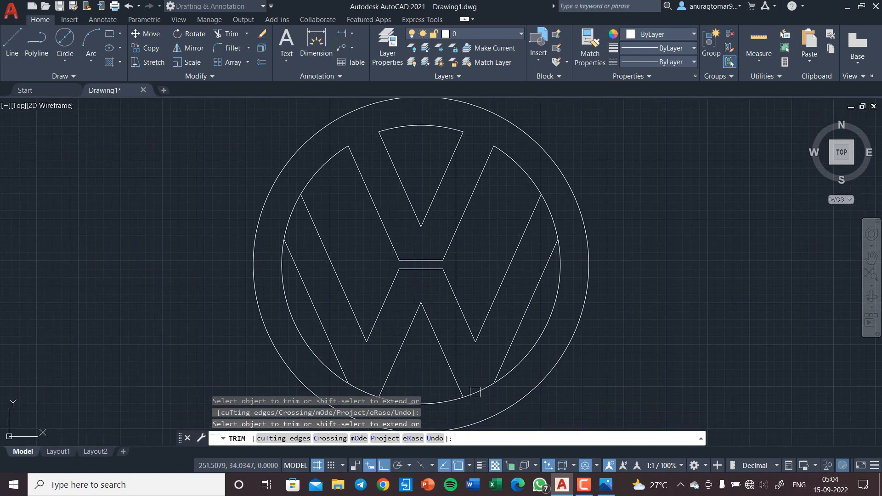
Trim the remaining inner-circle arcs across the ends of the lower bars and both outer W arms.
middle_click_drag(557, 289, 609, 237)
left_click(605, 199)
left_click(418, 376)
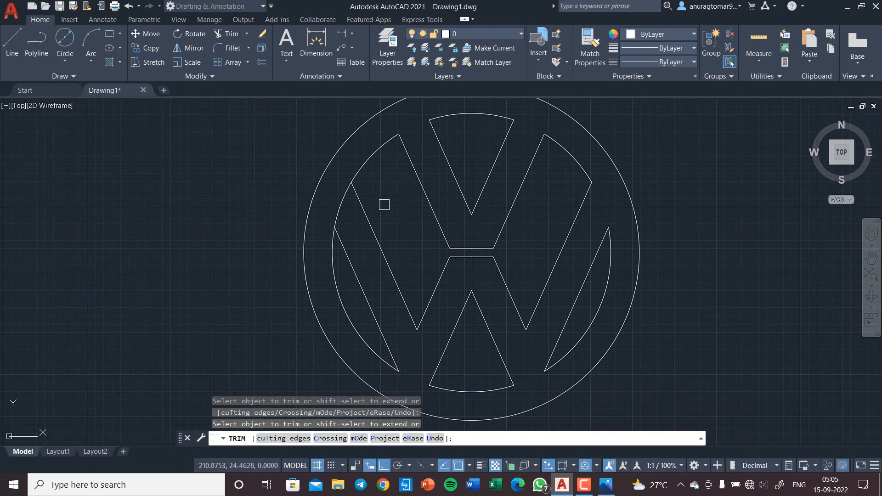
left_click(341, 201)
key("Return")
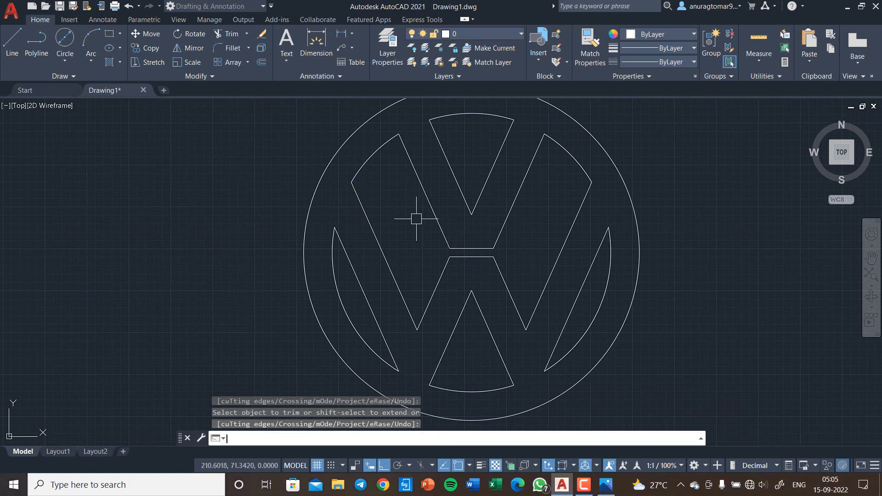
middle_click(398, 219)
middle_click(399, 218)
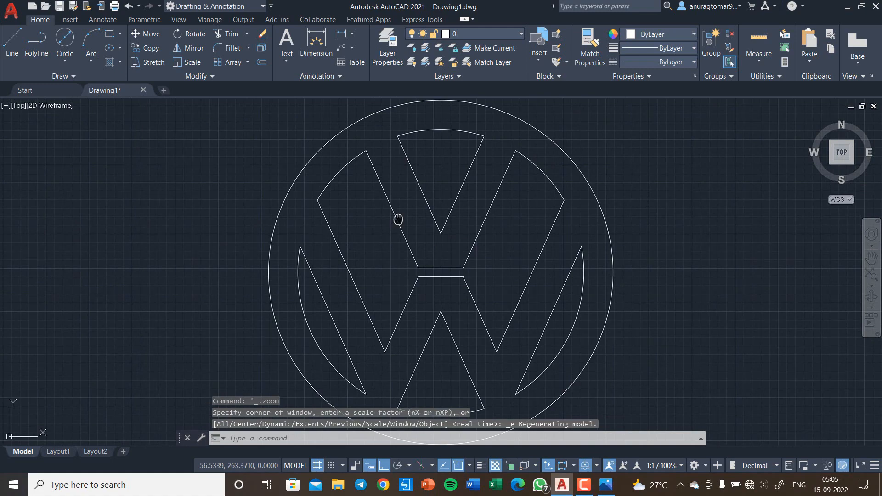